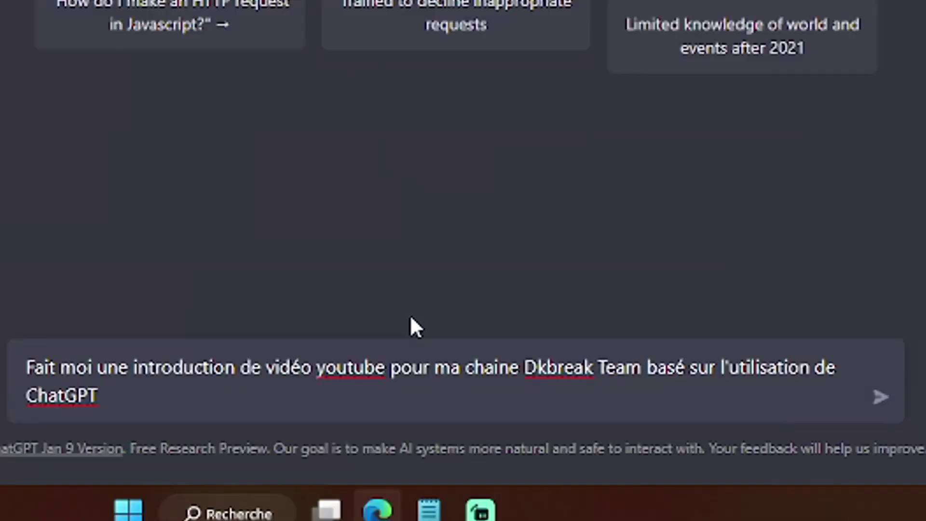
- Send the request for a French YouTube intro for the Dkbreak Team channel about using ChatGPT
key(Return)
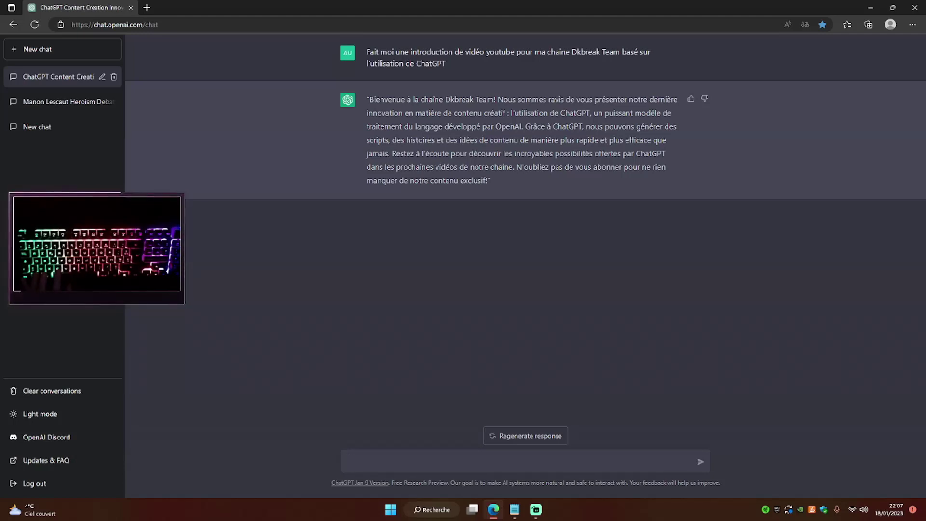
- Paste the Epic Games founding-date question from Notepad into the chat and send it
key(alt+Tab)
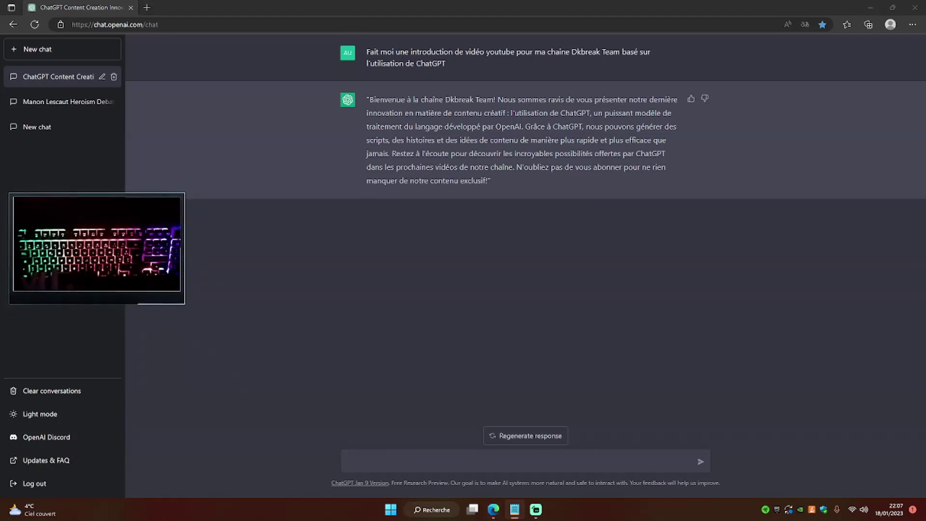
click(367, 461)
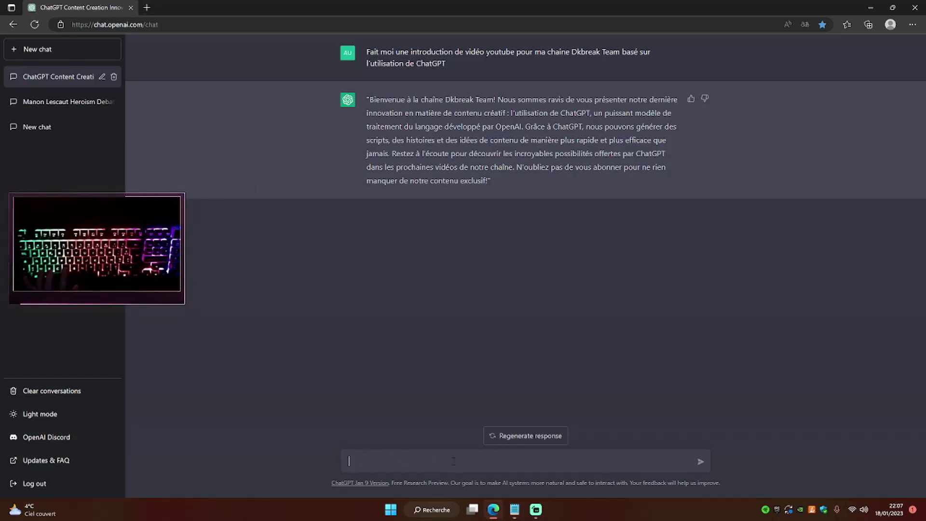
text(Quand Epic Game a était crée ?)
key(BackSpace)
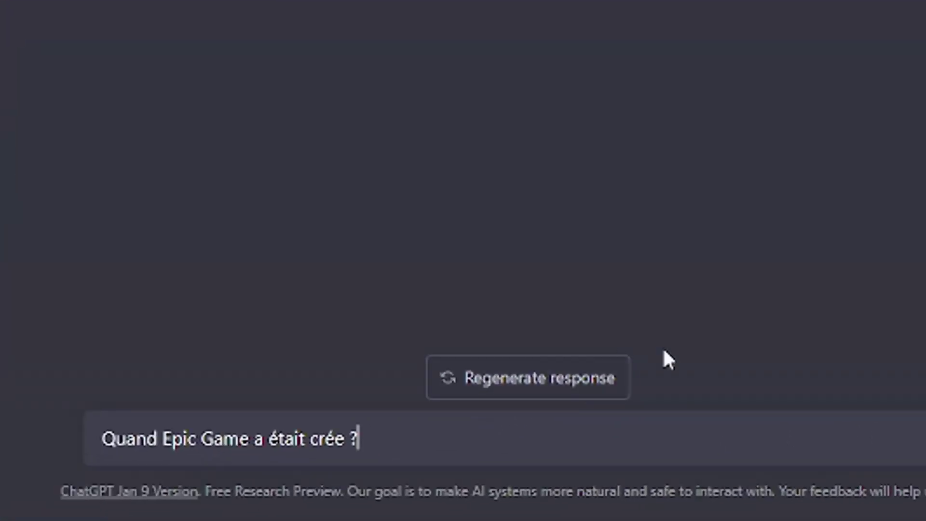
key(Return)
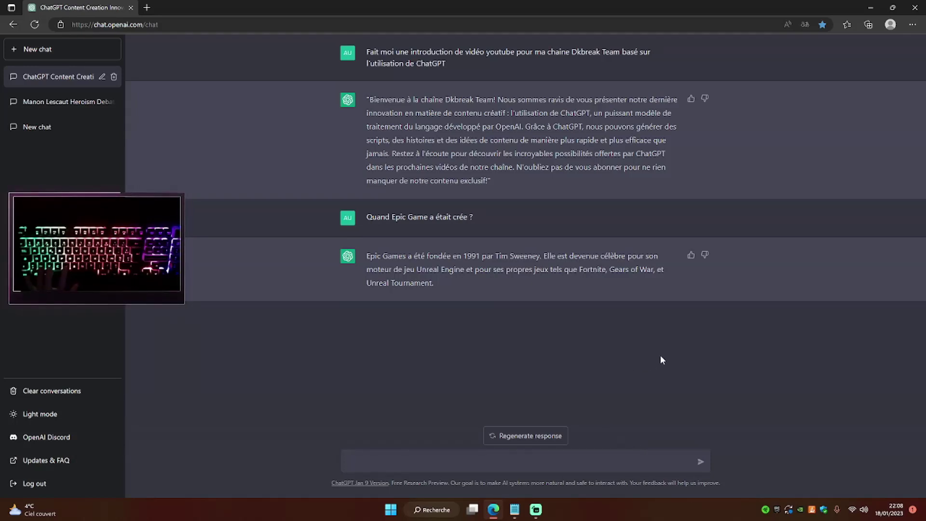
- Ask 'Qui est le concepteur de Fortnite ?' in the chat
key(alt+Tab)
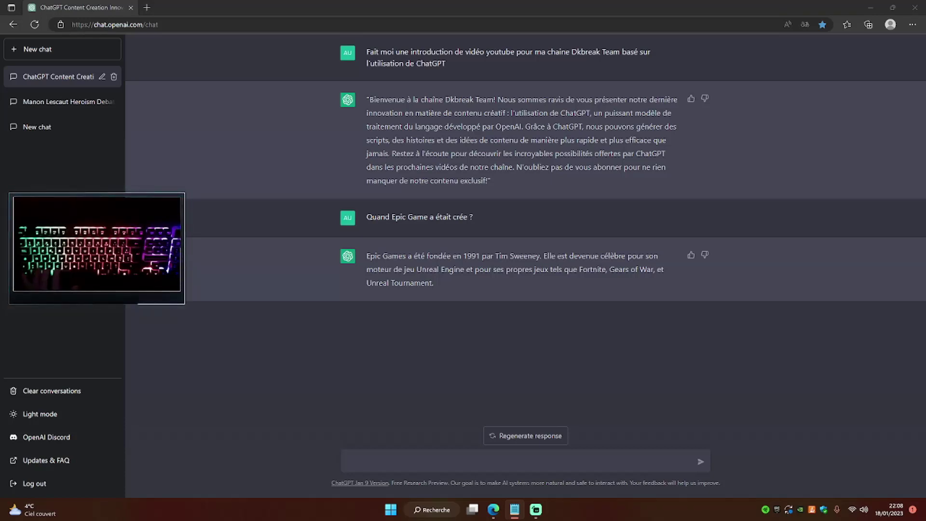
click(414, 459)
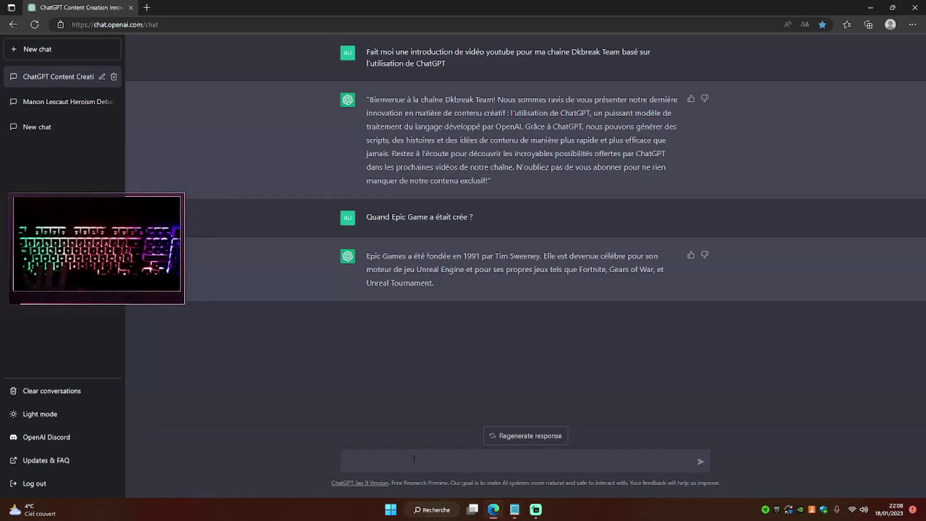
text(Qui est le concepteur de Fortnite ?)
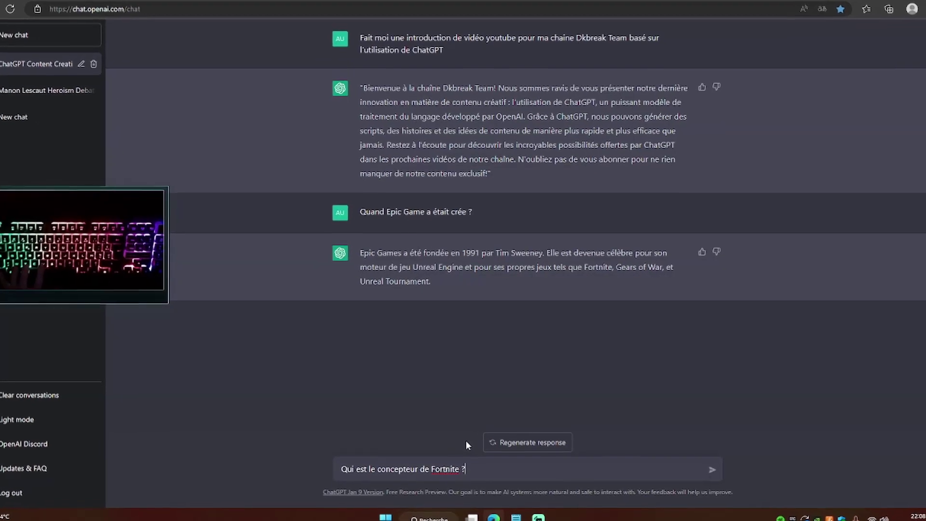
key(Return)
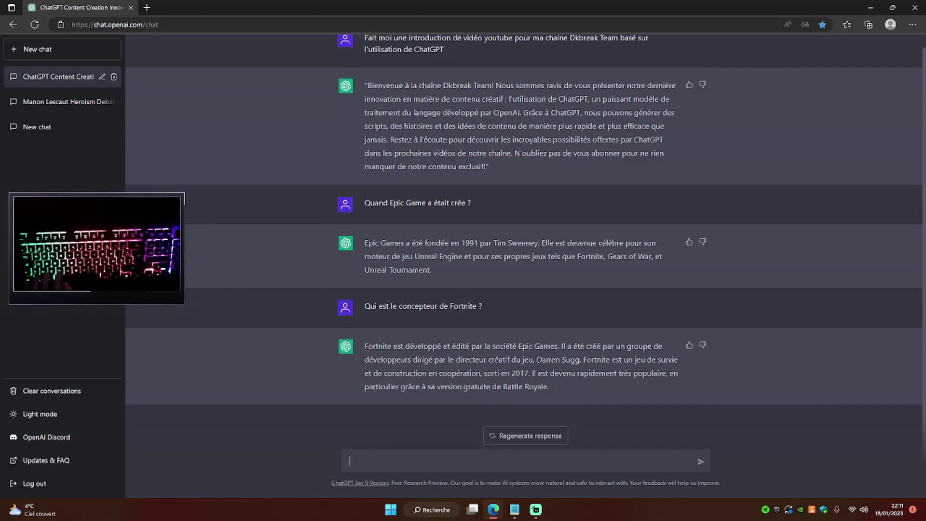
- Paste and send the question about how many litres of blood the human body holds
key(alt+Tab)
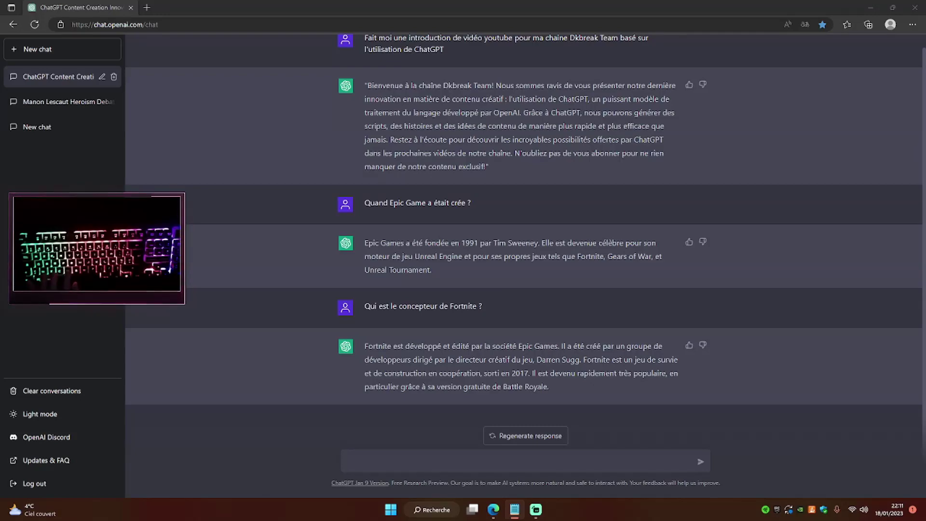
click(459, 461)
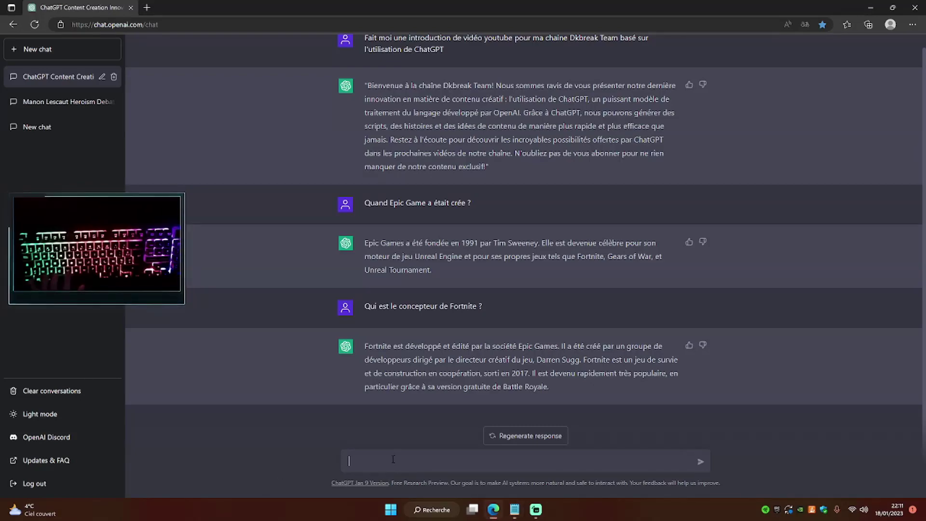
text(Combiens de litre de sang comporte le corps humain ?)
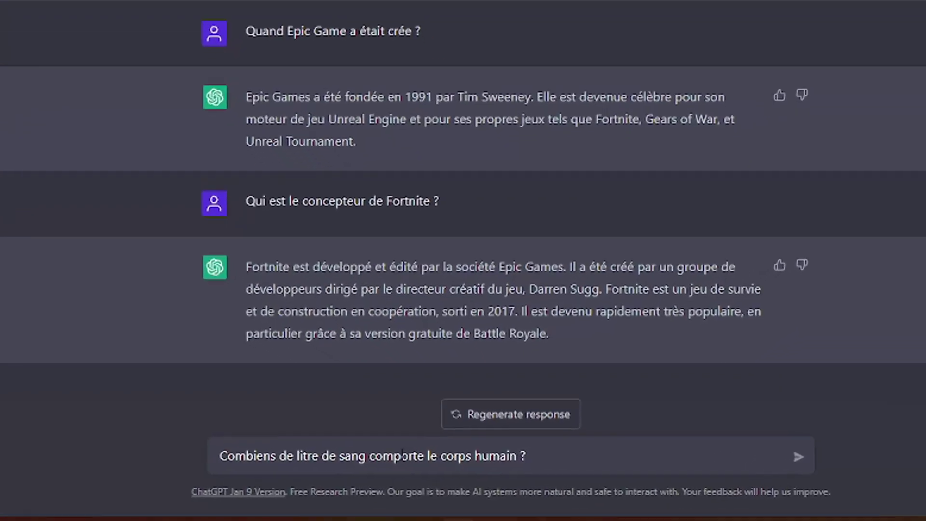
key(Return)
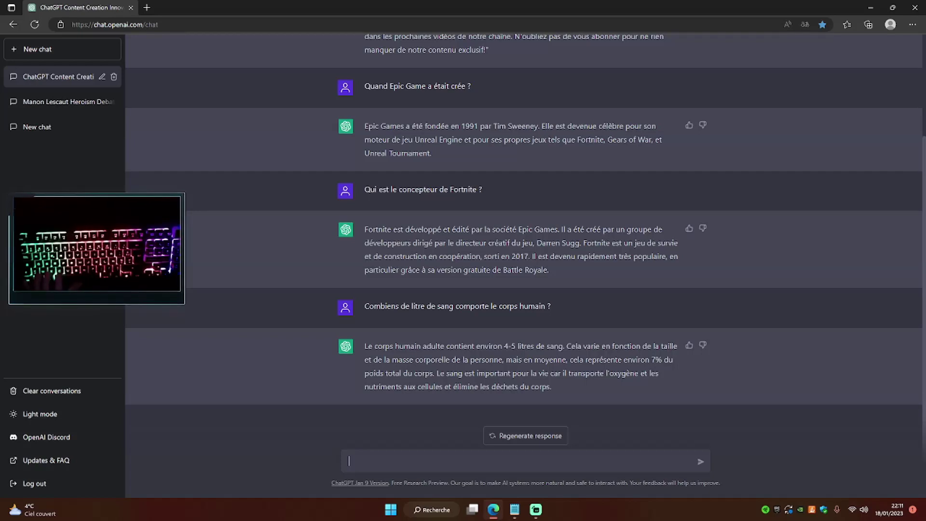
key(alt+Tab)
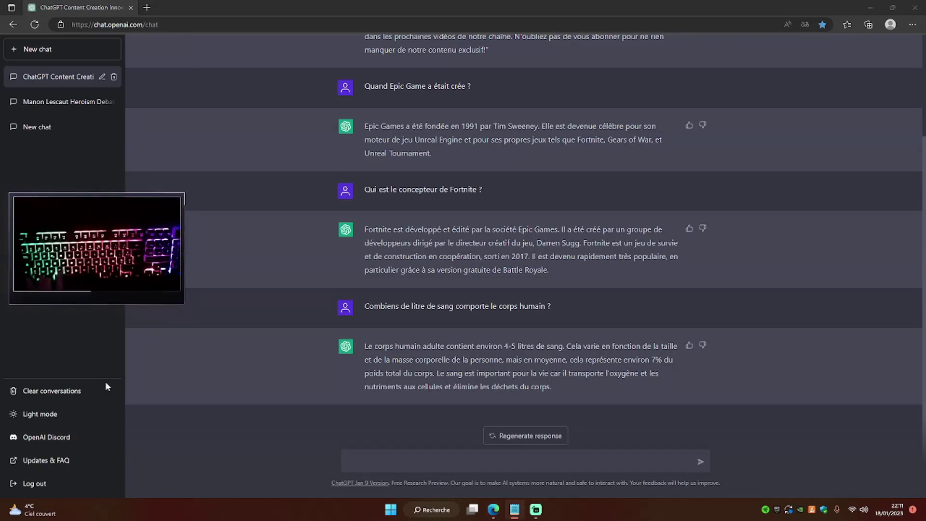
- Ask 'Qui a joué dans spider-man ?' in the chat
text(Qui a joué dans spider-man ?)
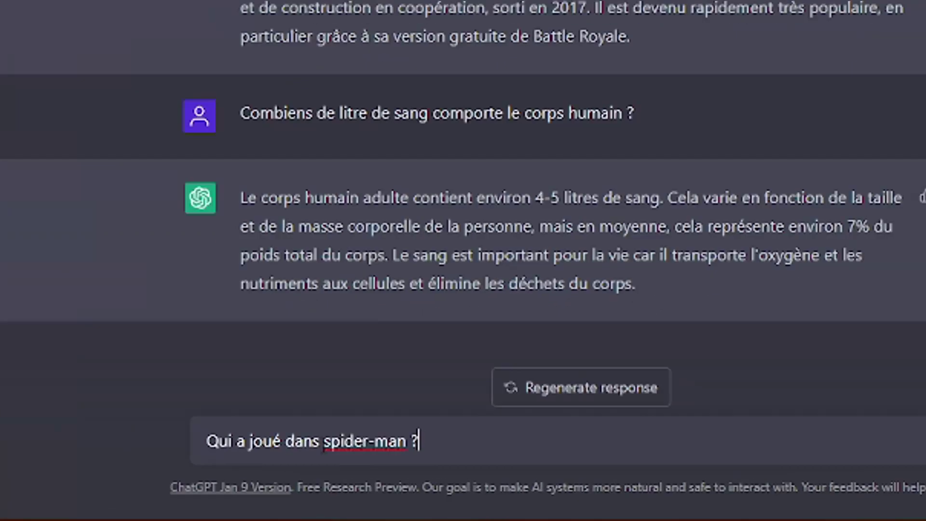
key(Return)
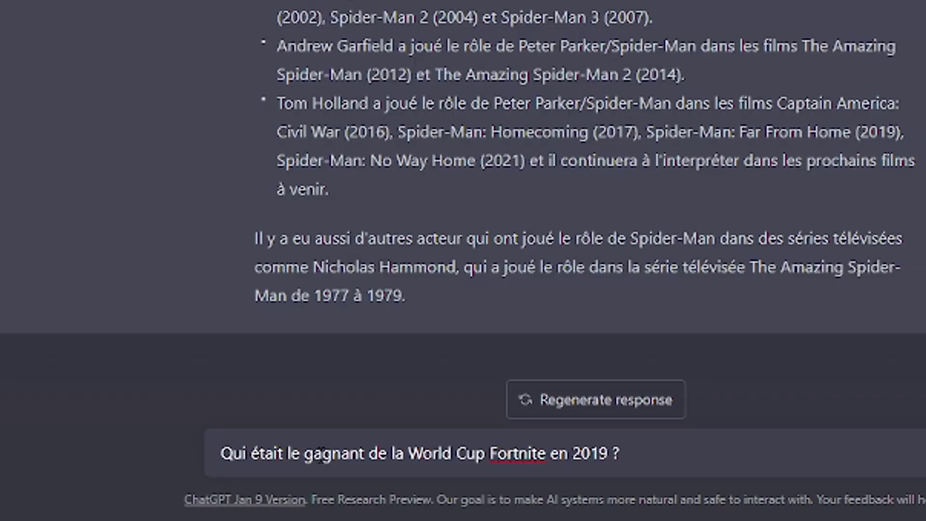
- Insert 'de' before 'Fortnite' in the 2019 World Cup question and send it
click(490, 452)
text(d)
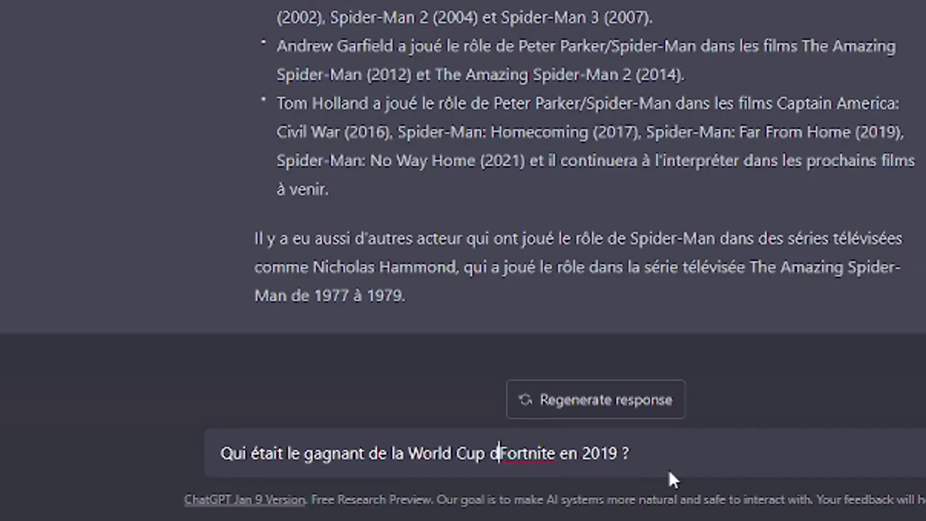
text(e)
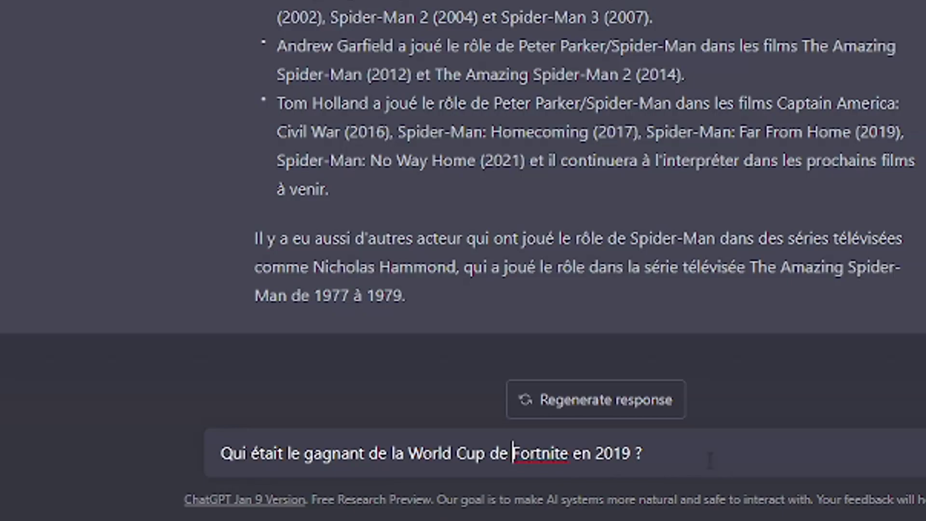
click(708, 465)
key(Return)
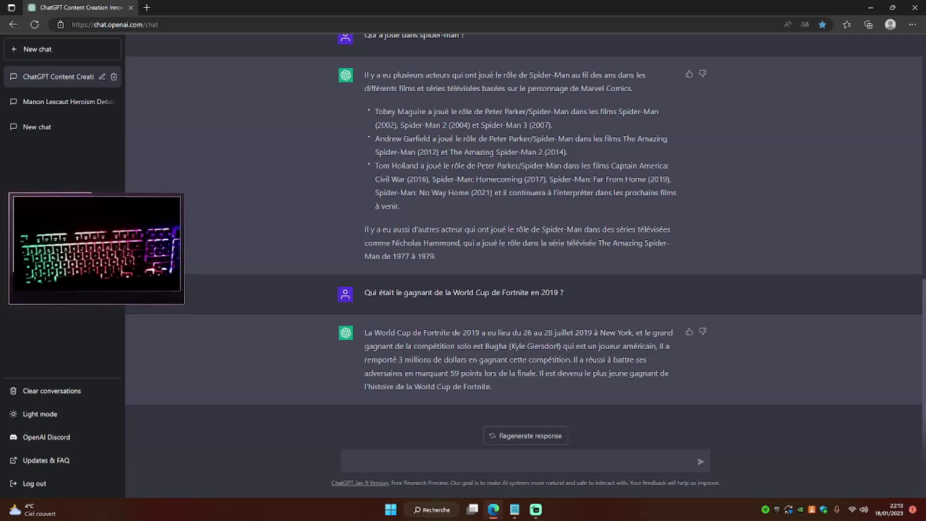
- Paste and send the gaming-themed YouTube intro prompt for the Dkbreak Team channel
key(alt+Tab)
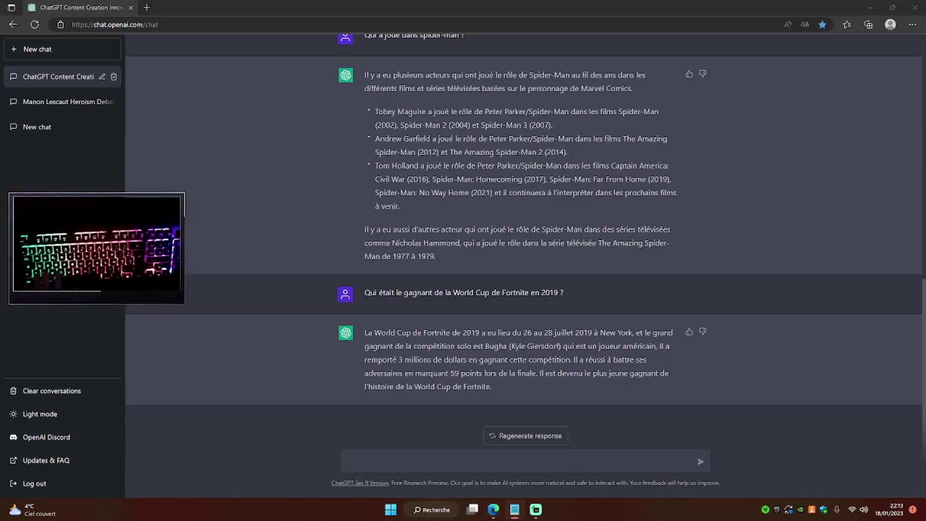
click(411, 465)
text(Fait moi une introduction de vidéo youtube pour ma chaîne Dkbreak Team basé sur le gaming)
key(Return)
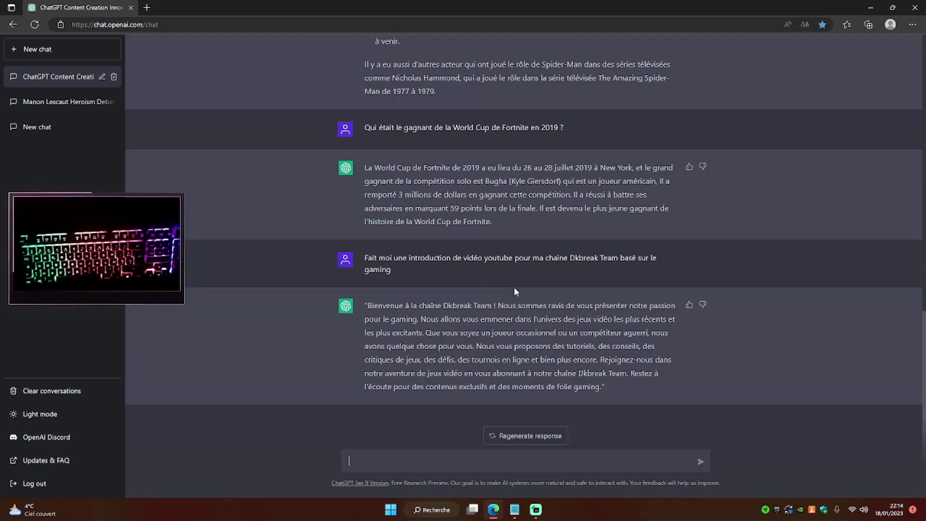
click(349, 461)
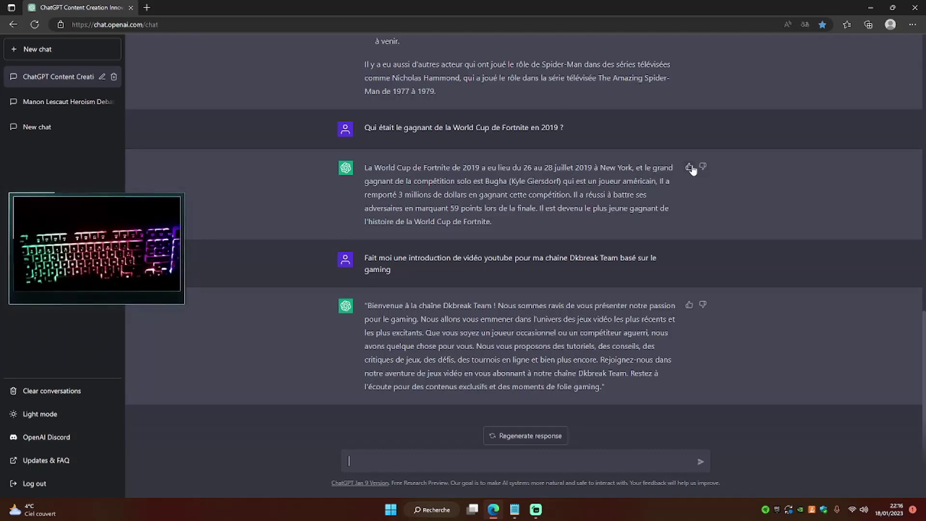
- Type 'Fais moi une fin de vidéo youtube pour ma chaine youtube' into the message box
text(Fais moi une fin de vidéo youtube pour ma chaine youtube)
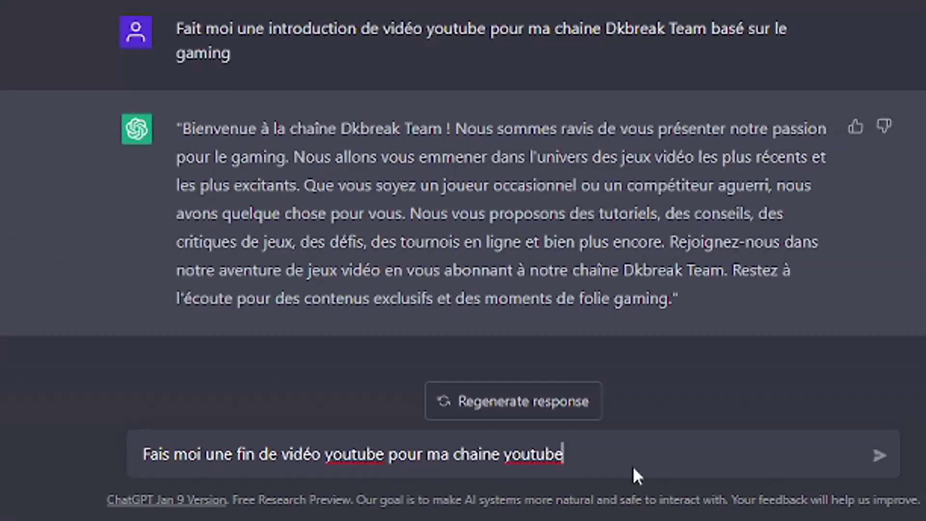
- Send the YouTube video ending request for the gaming channel
key(Return)
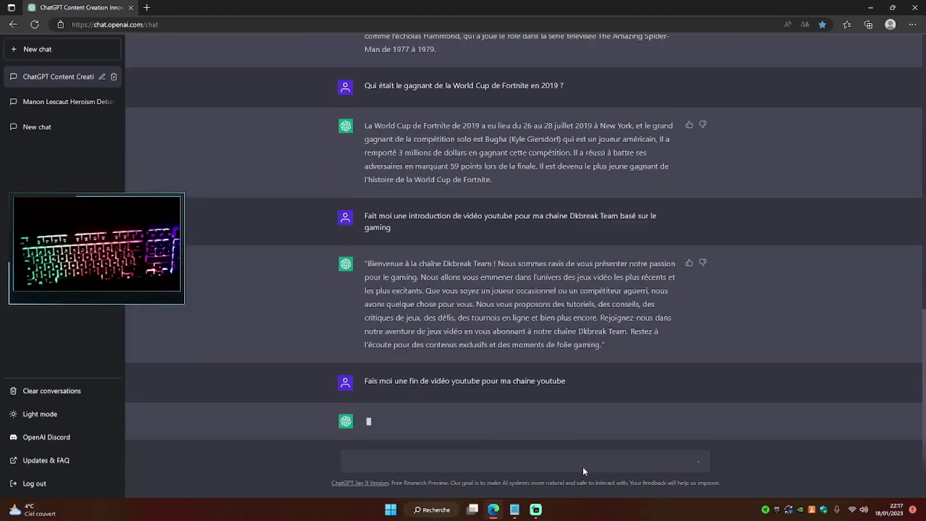